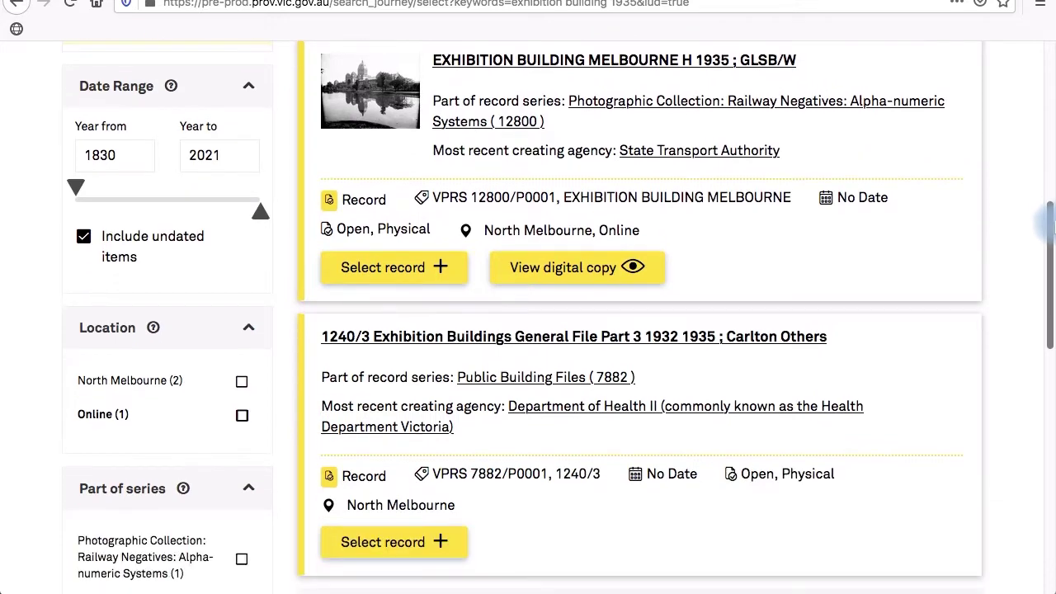
Select the 1240/3 Exhibition Buildings General File, continue to selections, and go to Log in or register
{"action": "left_click", "coordinate": [575, 269]}
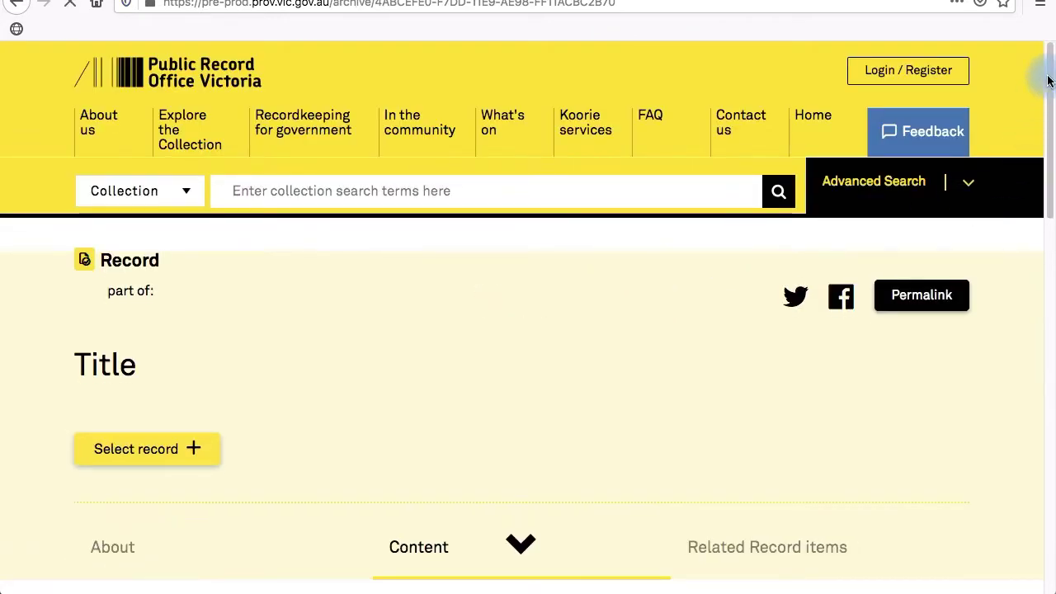
{"action": "mouse_move", "coordinate": [1048, 80]}
{"action": "left_mouse_down"}
{"action": "mouse_move", "coordinate": [1046, 204]}
{"action": "mouse_move", "coordinate": [1052, 40]}
{"action": "left_mouse_up"}
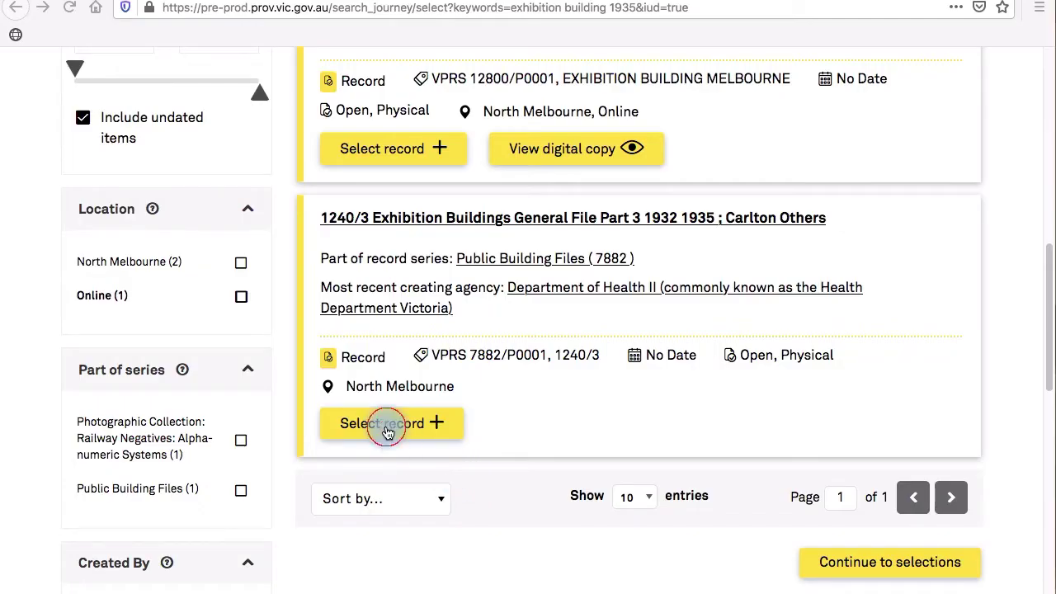
{"action": "left_click", "coordinate": [388, 430]}
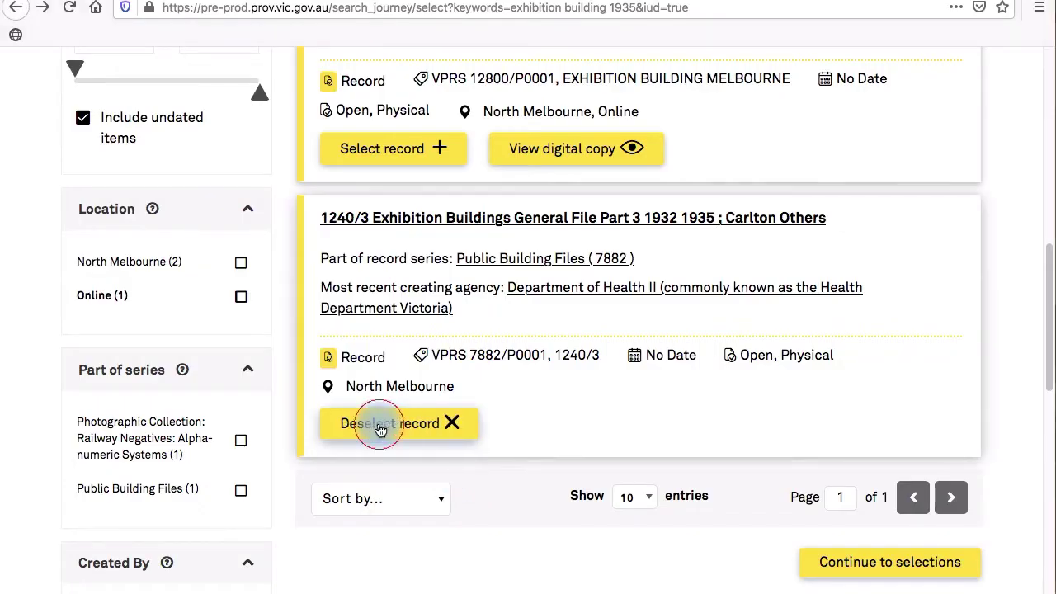
{"action": "left_click", "coordinate": [874, 562]}
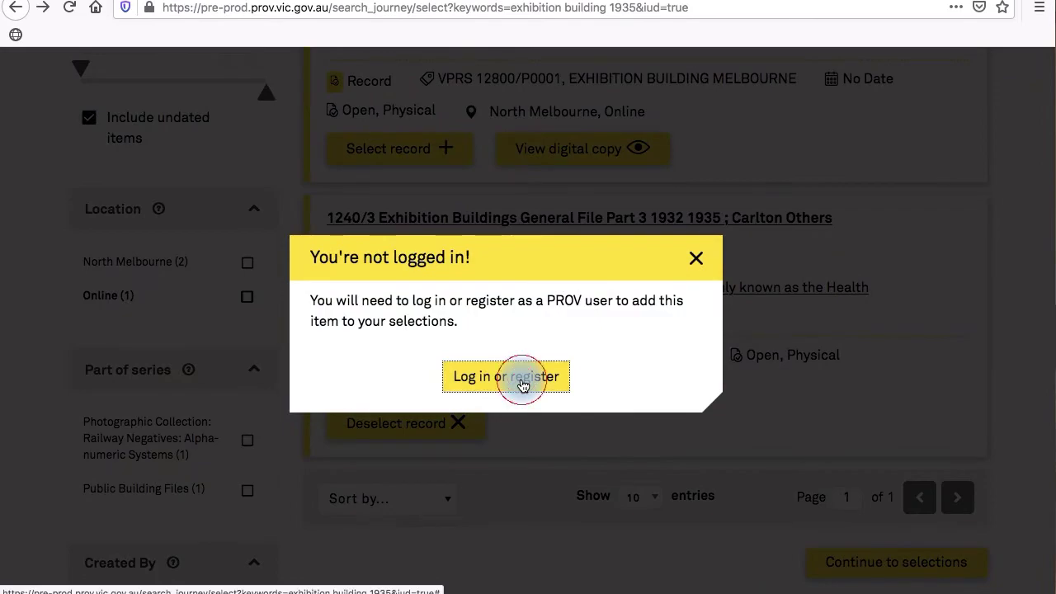
{"action": "left_click", "coordinate": [523, 380]}
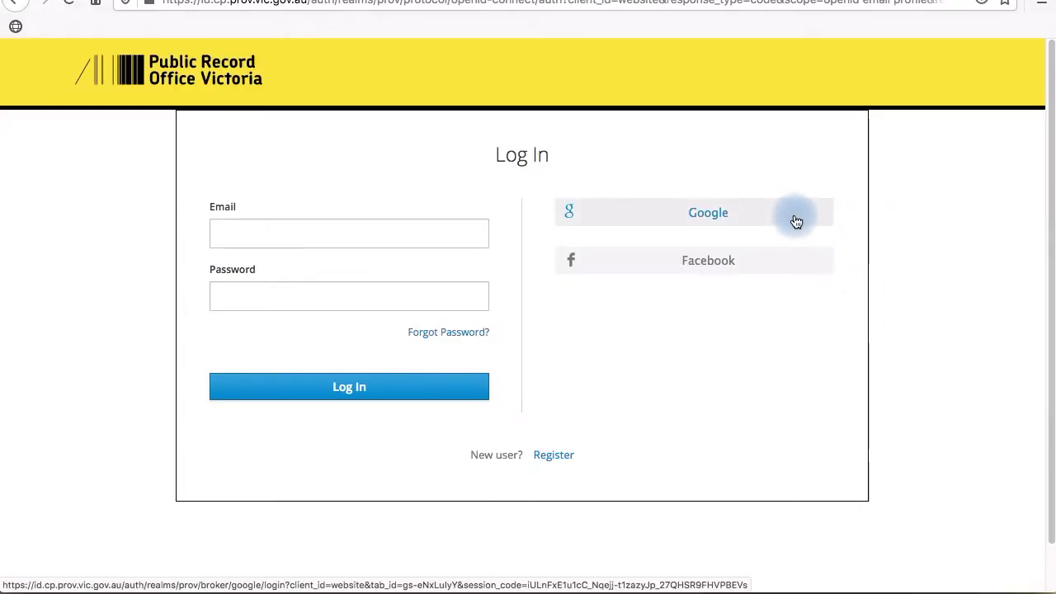
Register a new PROV account, submit the form, and verify the email via the Gmail link
{"action": "left_click", "coordinate": [563, 455]}
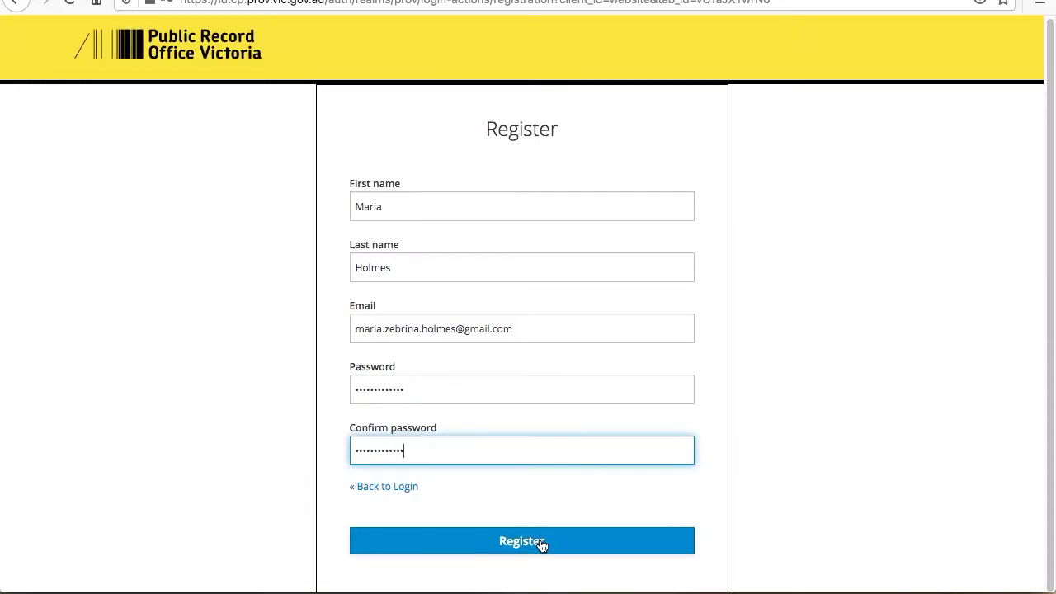
{"action": "left_click", "coordinate": [541, 543]}
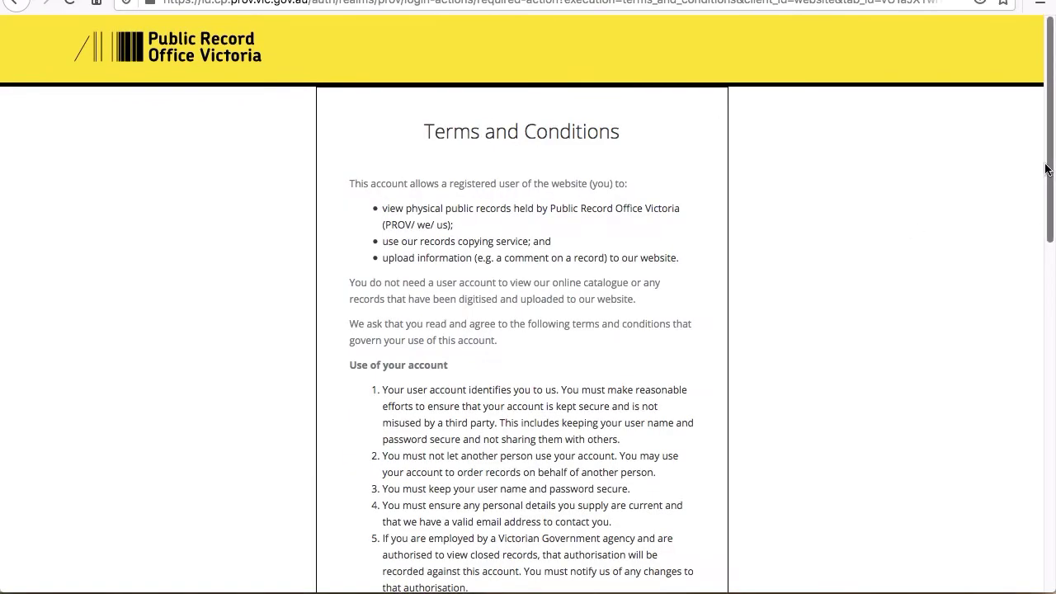
{"action": "left_click_drag", "start_coordinate": [1051, 157], "coordinate": [1050, 462]}
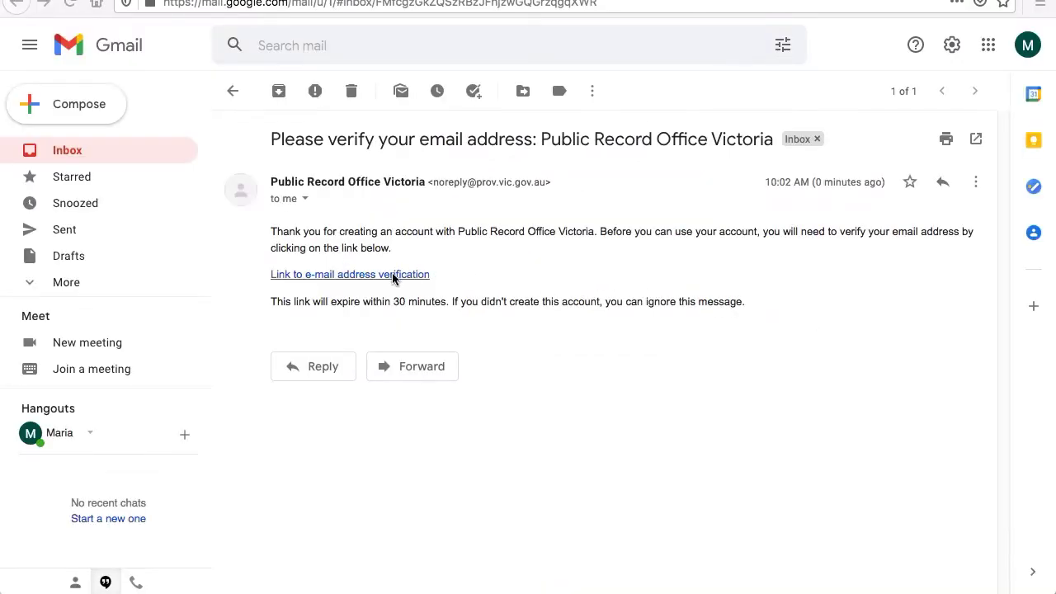
{"action": "left_click", "coordinate": [393, 274]}
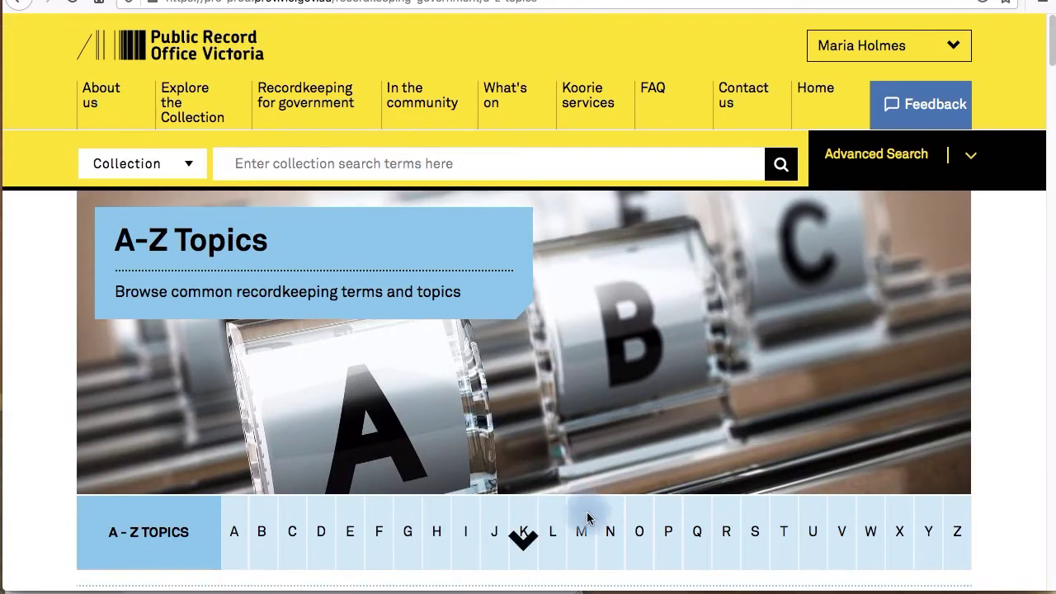
Under A-Z topic O, open 'Ordering my agency's records from PROV' to find the Collection Agent Form
{"action": "left_click", "coordinate": [639, 532]}
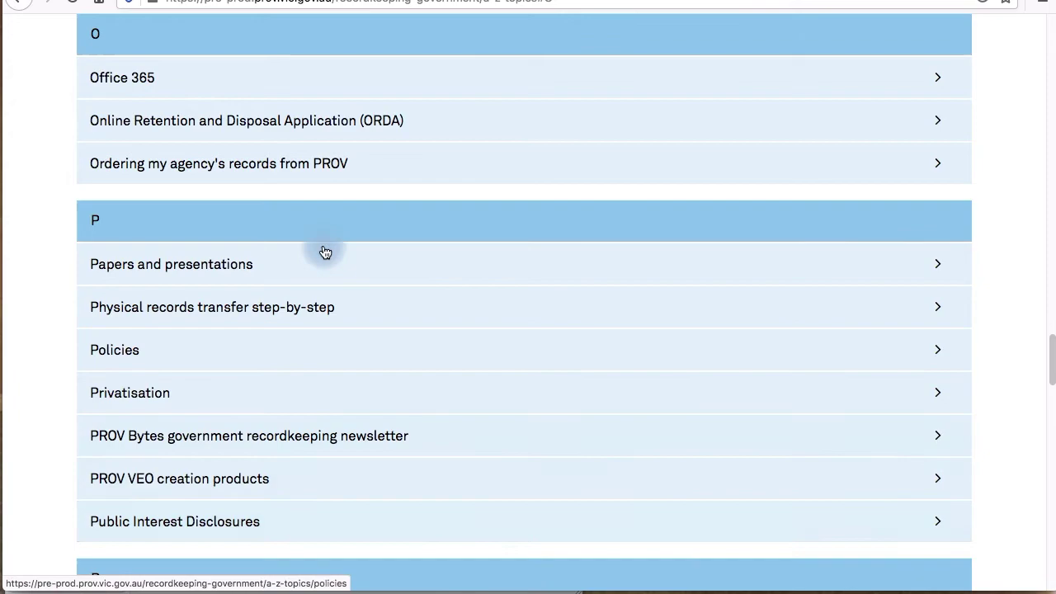
{"action": "left_click", "coordinate": [293, 164]}
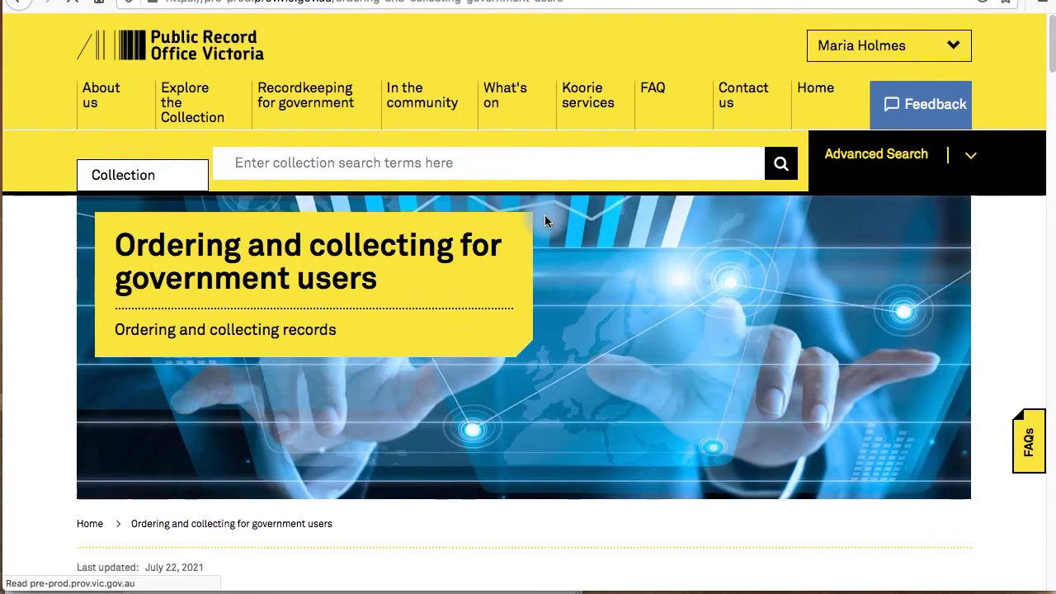
{"action": "scroll", "coordinate": [545, 221], "scroll_direction": "down", "scroll_amount": 5}
{"action": "scroll", "coordinate": [545, 220], "scroll_direction": "down", "scroll_amount": 5}
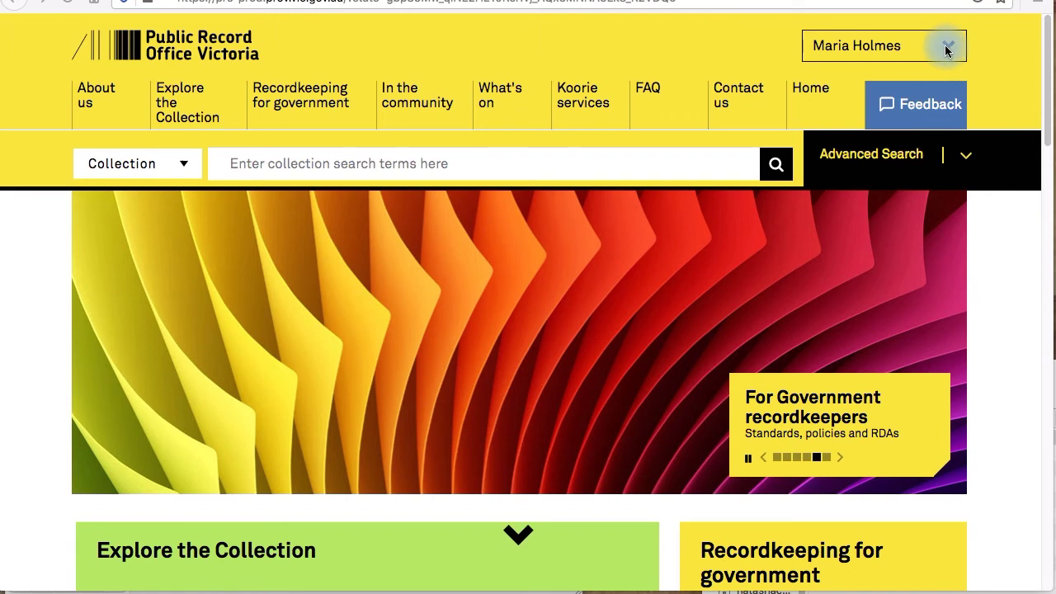
Log out of the PROV account from the signed-in name dropdown
{"action": "left_click", "coordinate": [948, 48]}
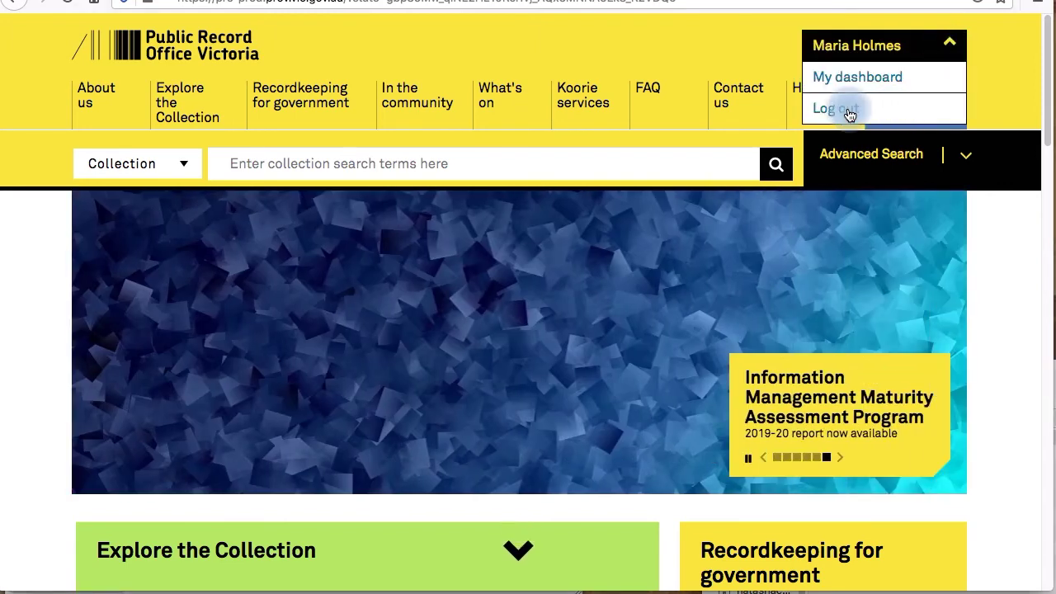
{"action": "left_click", "coordinate": [850, 110]}
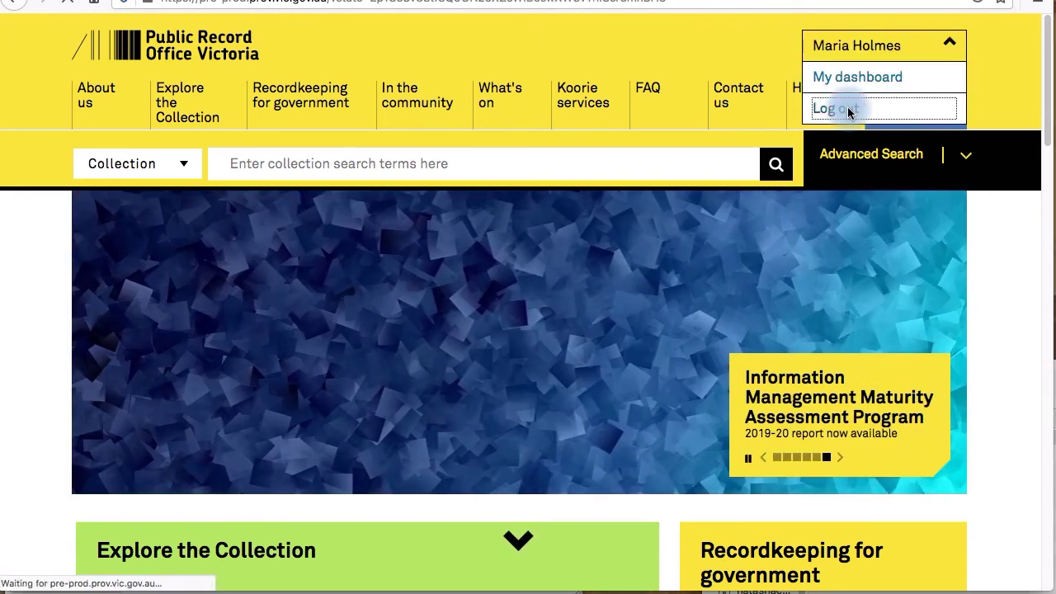